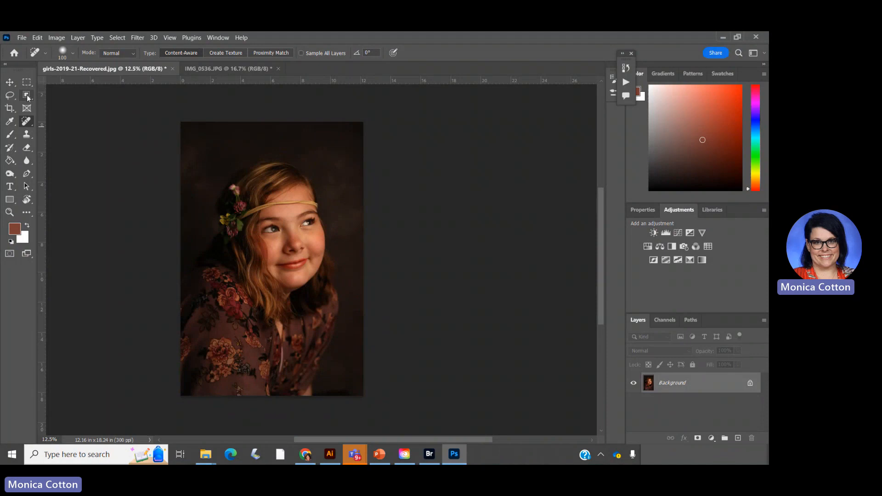
Step: Select the girl in the portrait automatically with the Object Selection tool's Select Subject command
{"action": "left_click", "coordinate": [27, 95]}
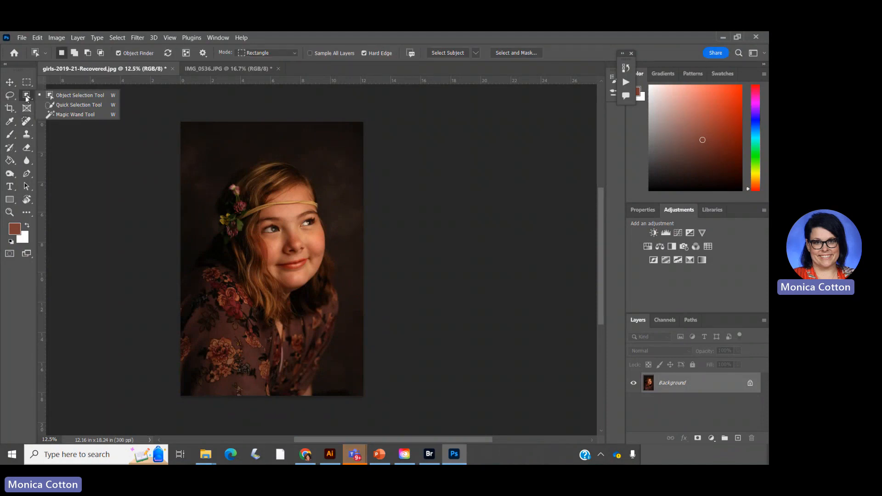
{"action": "left_click", "coordinate": [27, 97]}
{"action": "right_click", "coordinate": [26, 96]}
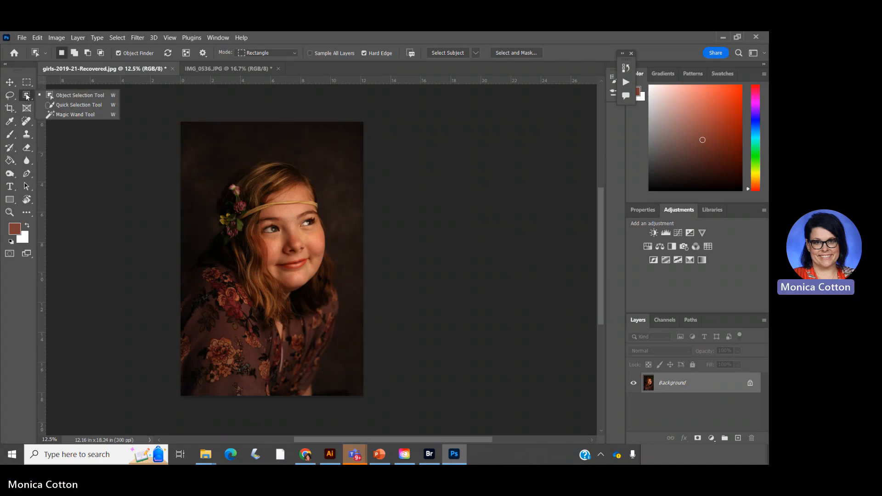
{"action": "left_click", "coordinate": [53, 98]}
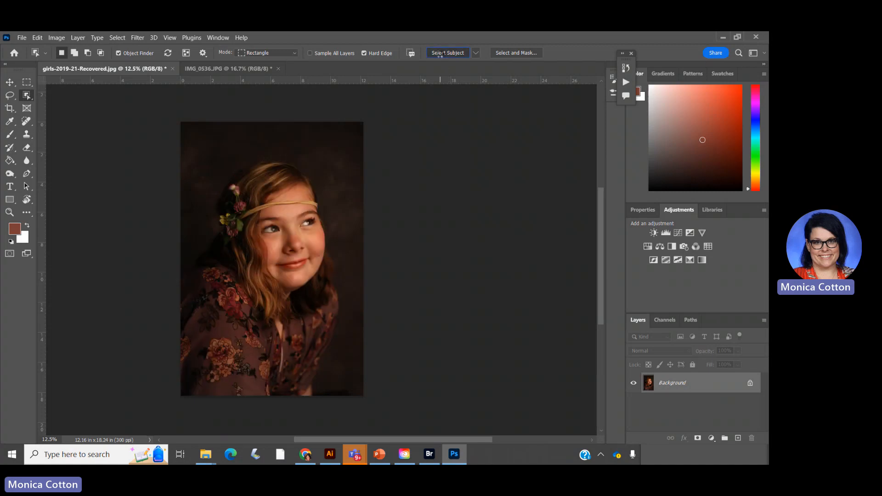
{"action": "left_click", "coordinate": [440, 53]}
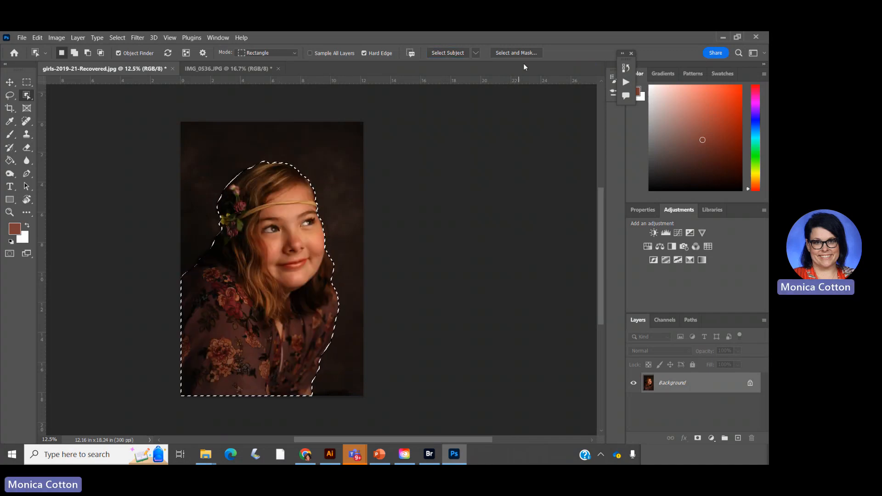
Step: In Select and Mask, set the edge detection radius to 4 px and apply Refine Hair to the girl's selection
{"action": "left_click", "coordinate": [516, 53]}
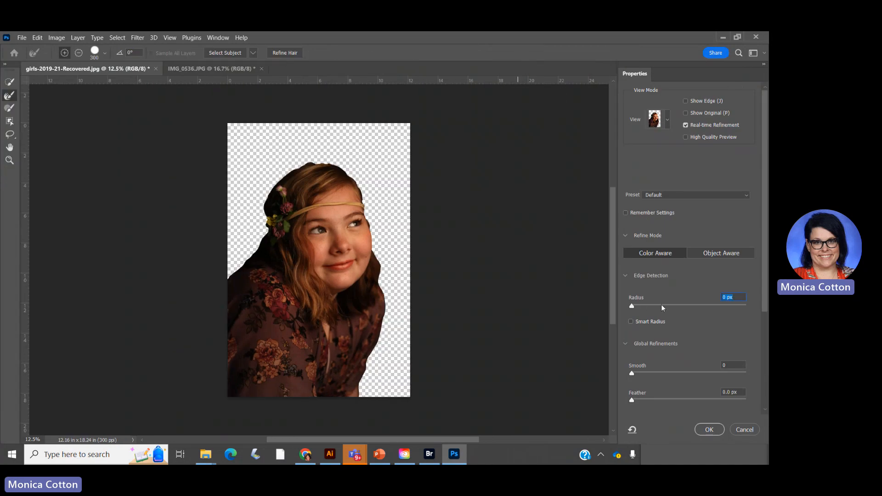
{"action": "left_click_drag", "start_coordinate": [632, 306], "coordinate": [656, 307]}
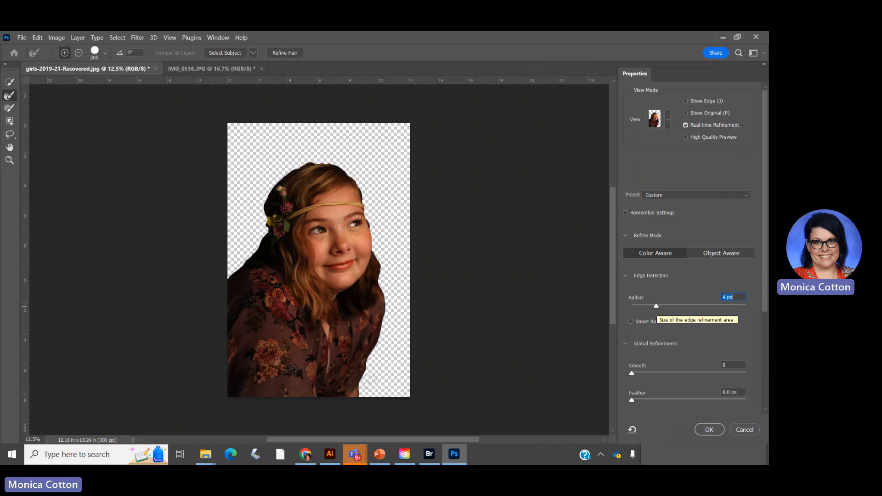
{"action": "left_click", "coordinate": [290, 55]}
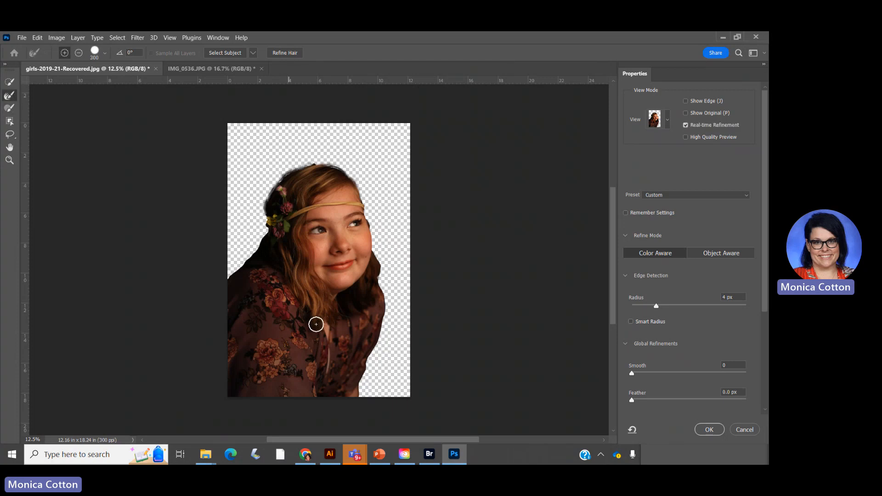
Step: Paint a short stroke into the selection beside the girl's shoulder with the Brush tool and subtract it again
{"action": "left_click", "coordinate": [9, 109]}
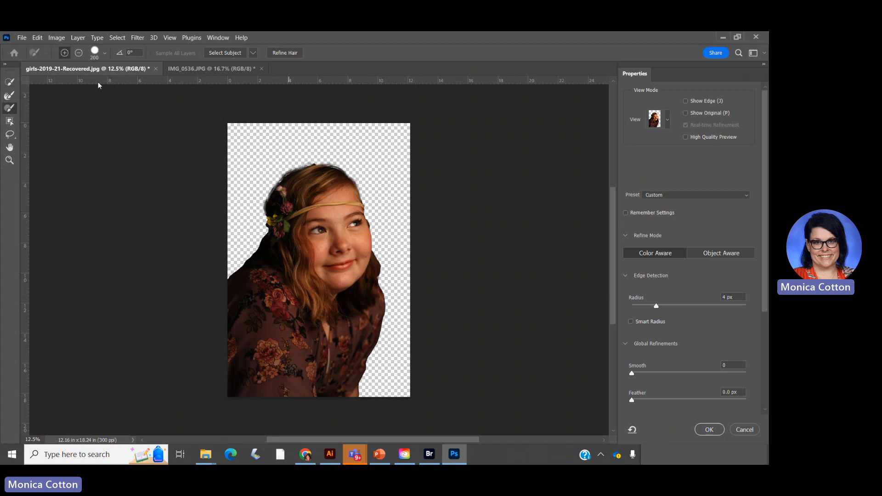
{"action": "left_click_drag", "start_coordinate": [259, 236], "coordinate": [252, 239]}
{"action": "left_click", "coordinate": [79, 52]}
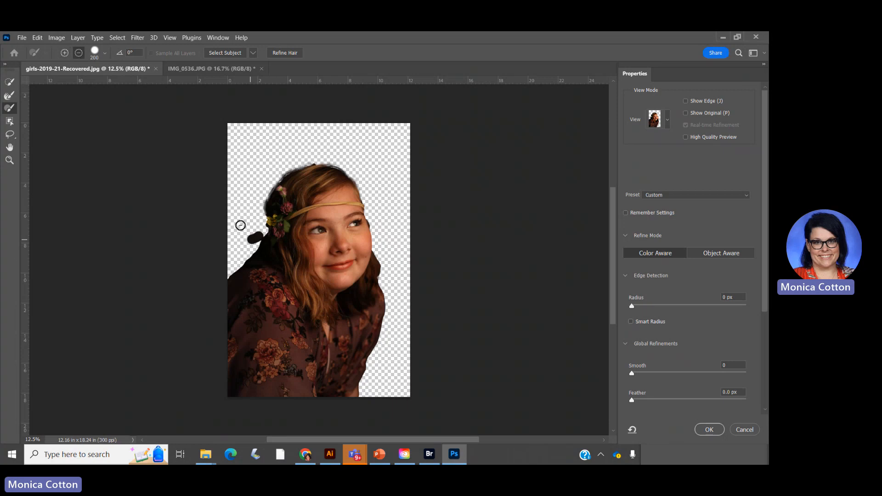
{"action": "mouse_move", "coordinate": [240, 226]}
{"action": "left_mouse_down"}
{"action": "mouse_move", "coordinate": [252, 240]}
{"action": "mouse_move", "coordinate": [258, 233]}
{"action": "left_mouse_up"}
Step: Refine the girl's shoulder and hair outline with the Refine Edge Brush, reducing the brush size to 150
{"action": "left_click", "coordinate": [10, 95]}
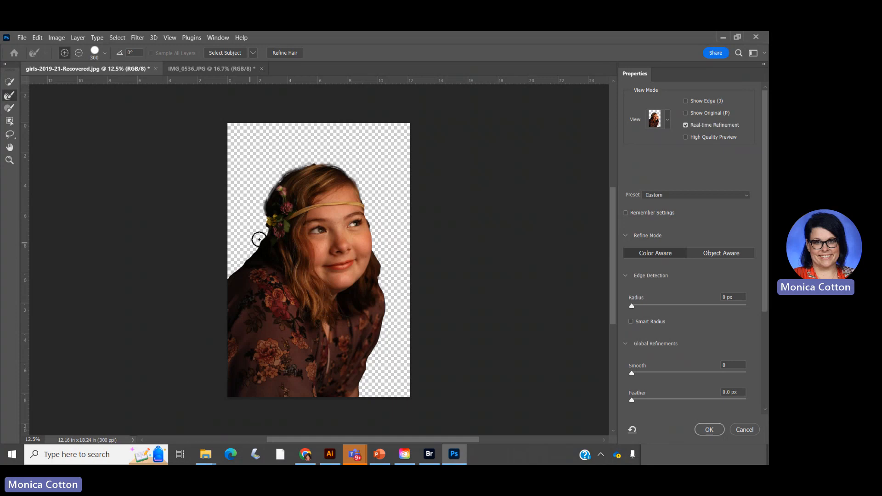
{"action": "mouse_move", "coordinate": [258, 240]}
{"action": "left_mouse_down"}
{"action": "mouse_move", "coordinate": [262, 234]}
{"action": "mouse_move", "coordinate": [239, 268]}
{"action": "mouse_move", "coordinate": [198, 290]}
{"action": "left_mouse_up"}
{"action": "key", "text": "bracketleft"}
{"action": "key", "text": "bracketleft"}
{"action": "left_click_drag", "start_coordinate": [265, 231], "coordinate": [214, 281]}
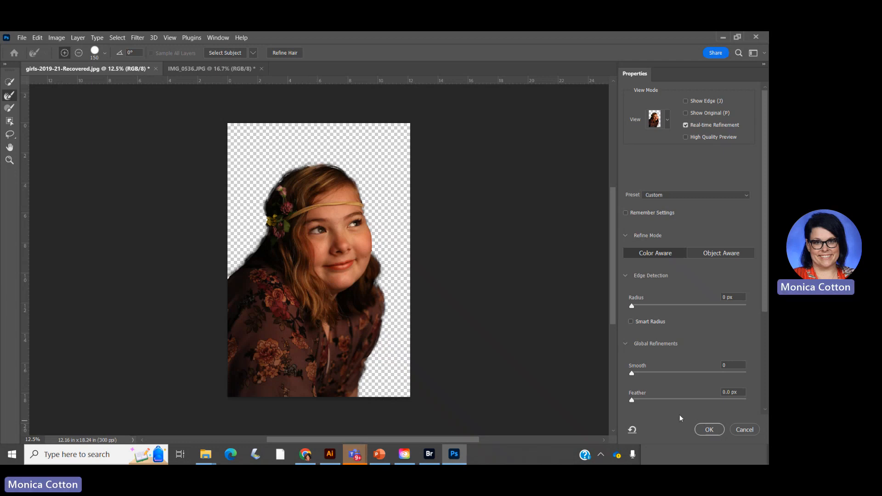
Step: Feather the girl's selection edge by 1.7 px in the global refinements
{"action": "mouse_move", "coordinate": [632, 400]}
{"action": "left_mouse_down"}
{"action": "mouse_move", "coordinate": [656, 399]}
{"action": "mouse_move", "coordinate": [643, 399]}
{"action": "left_mouse_up"}
{"action": "scroll", "coordinate": [679, 310], "scroll_direction": "down", "scroll_amount": 2}
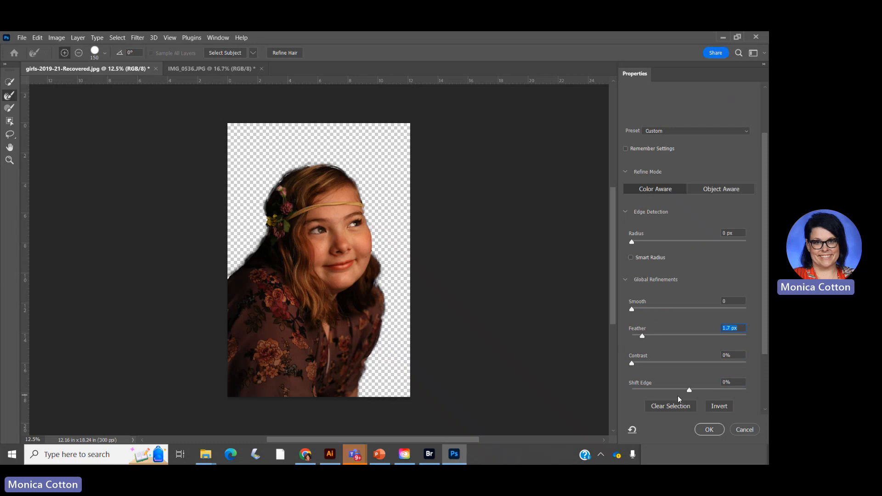
{"action": "mouse_move", "coordinate": [689, 390]}
{"action": "left_mouse_down"}
{"action": "mouse_move", "coordinate": [667, 390]}
{"action": "mouse_move", "coordinate": [690, 391]}
{"action": "left_mouse_up"}
{"action": "scroll", "coordinate": [666, 183], "scroll_direction": "up", "scroll_amount": 3}
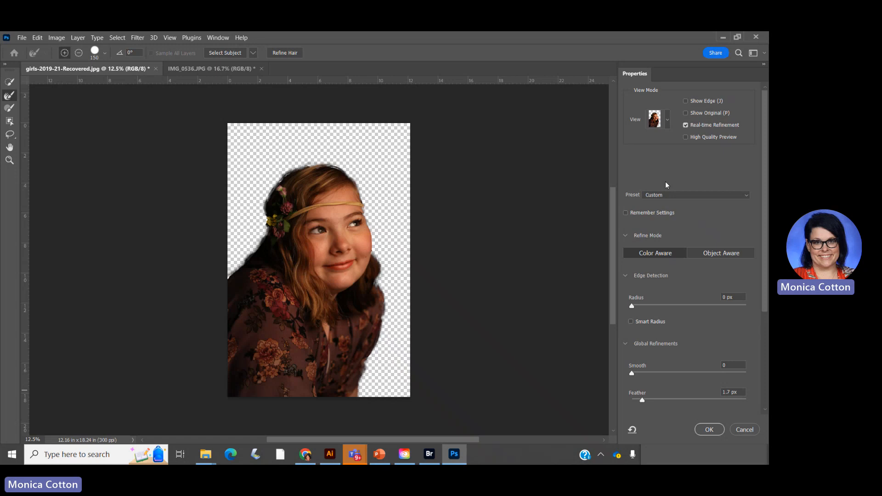
Step: Preview the girl's mask in the Black & White view mode and apply the refined selection
{"action": "left_click", "coordinate": [660, 120]}
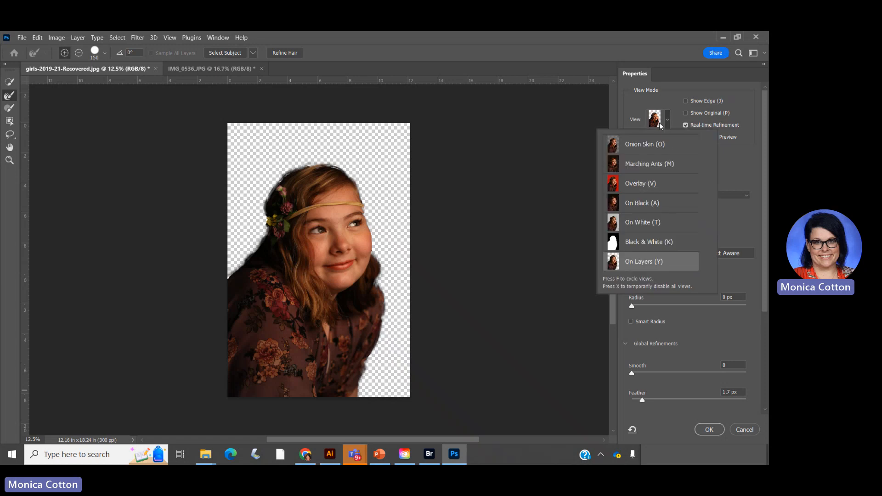
{"action": "left_click", "coordinate": [662, 121]}
{"action": "left_click", "coordinate": [663, 121]}
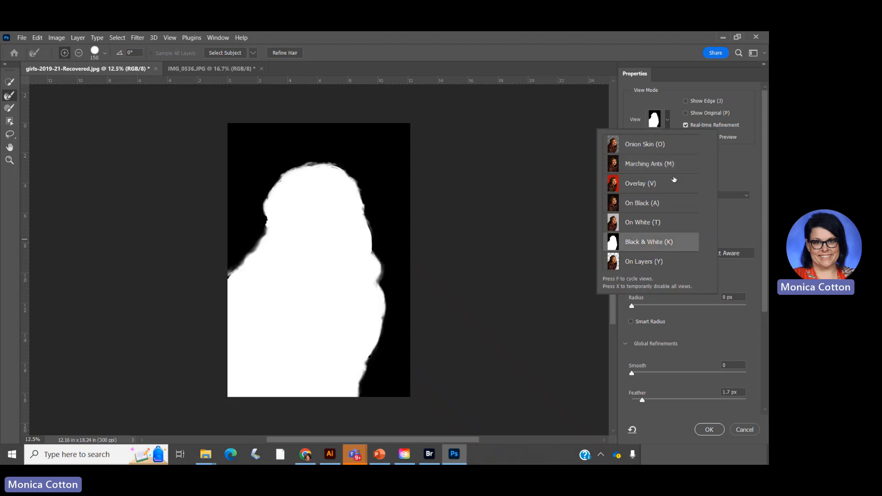
{"action": "left_click", "coordinate": [667, 122]}
{"action": "left_click", "coordinate": [668, 121]}
{"action": "left_click", "coordinate": [716, 429]}
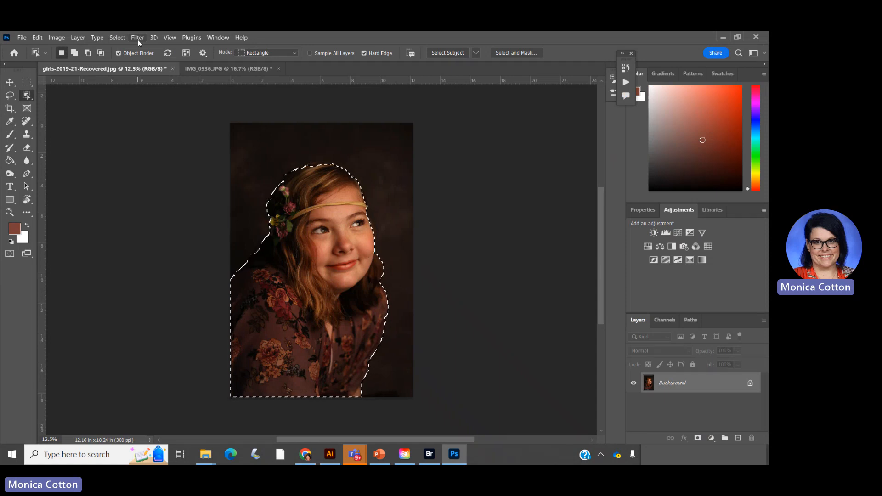
Step: Invert the selection and fill the portrait's background with black at 100% opacity, leaving nothing selected
{"action": "left_click", "coordinate": [122, 39]}
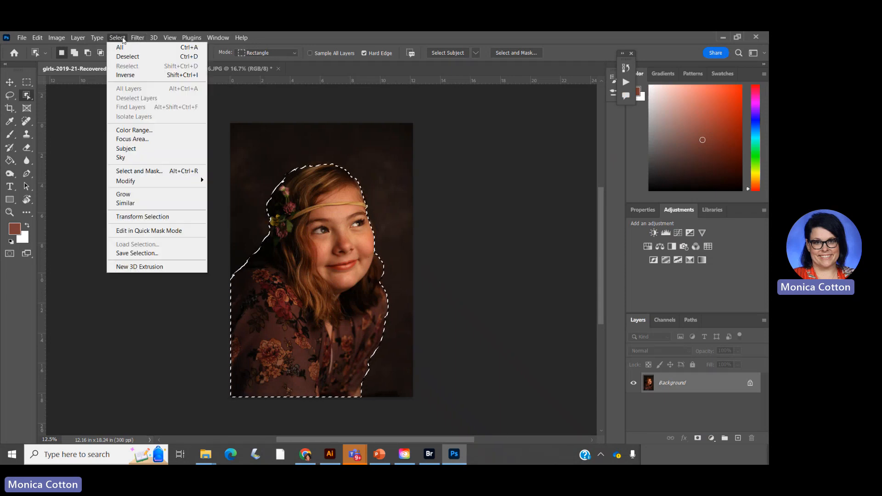
{"action": "left_click", "coordinate": [123, 74]}
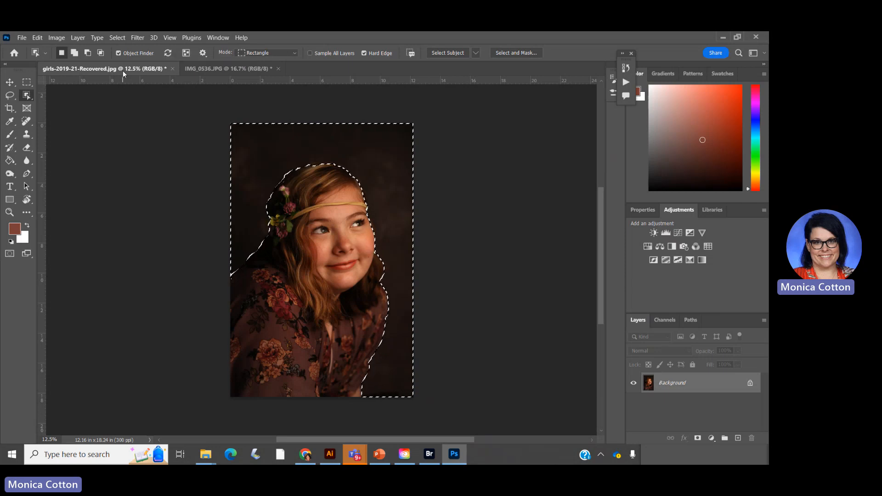
{"action": "left_click", "coordinate": [40, 33]}
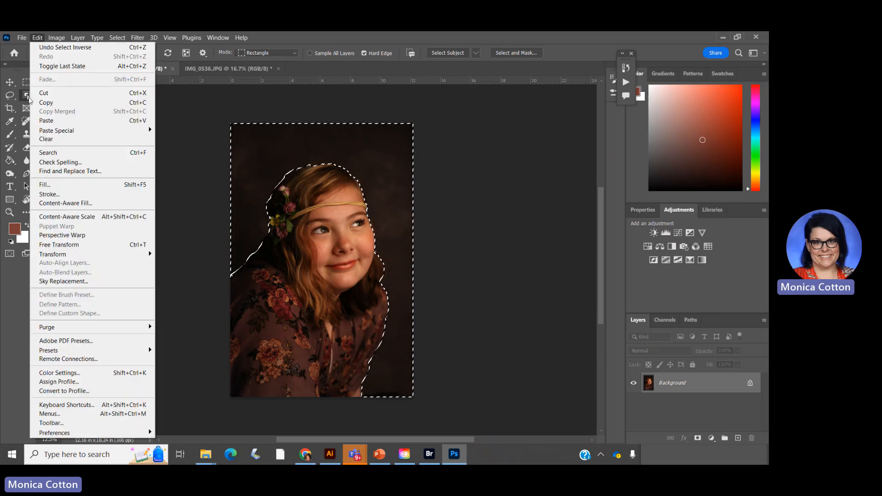
{"action": "left_click", "coordinate": [43, 183]}
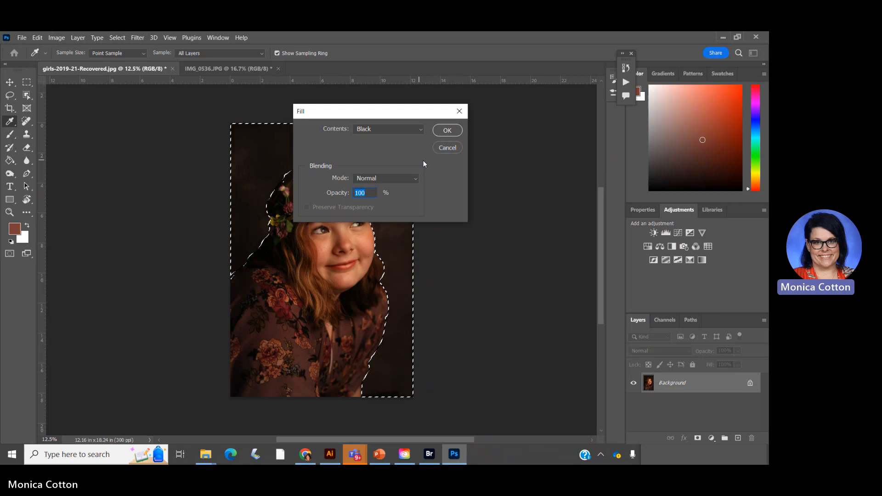
{"action": "left_click", "coordinate": [448, 130]}
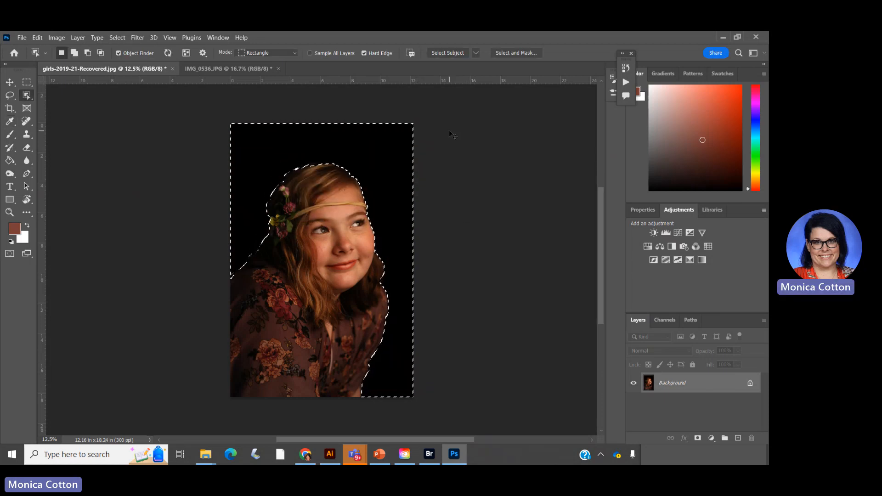
{"action": "key", "text": "ctrl+d"}
Step: Select the bear in IMG_0536.JPG and, in Select and Mask, paint its front paws and lower edge into the selection
{"action": "left_click", "coordinate": [224, 68]}
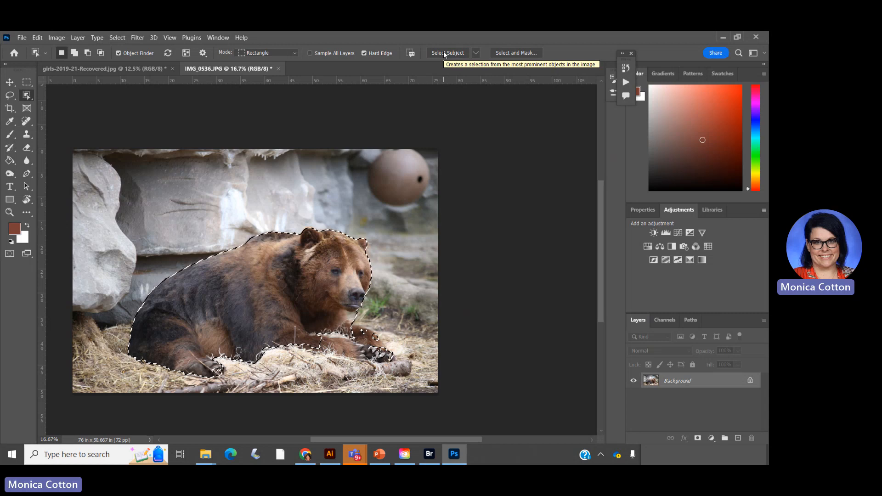
{"action": "left_click", "coordinate": [526, 53]}
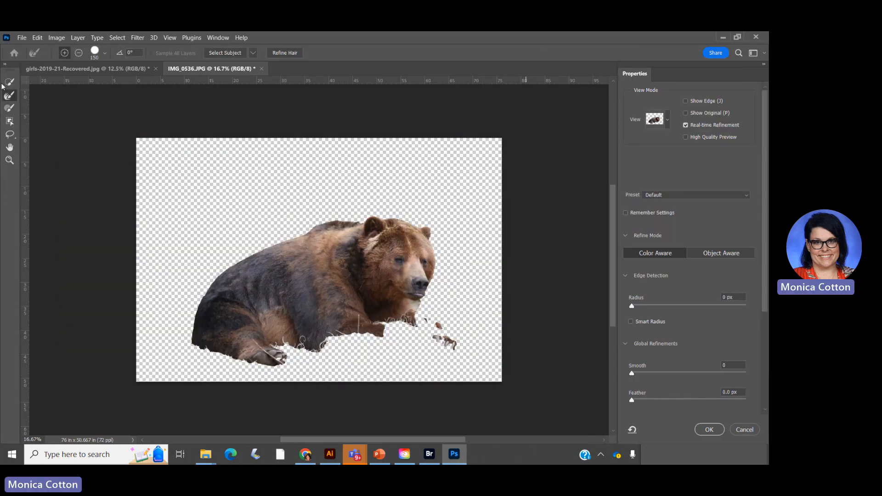
{"action": "left_click", "coordinate": [9, 108]}
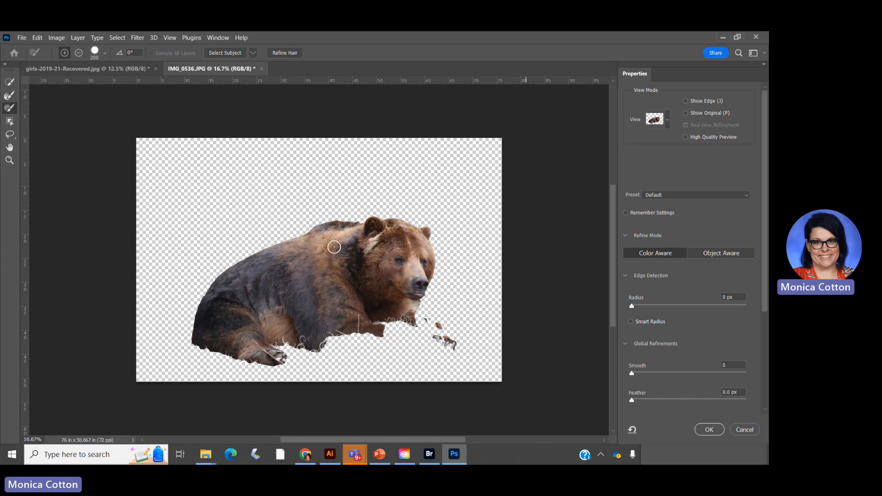
{"action": "mouse_move", "coordinate": [424, 328]}
{"action": "left_mouse_down"}
{"action": "mouse_move", "coordinate": [443, 342]}
{"action": "mouse_move", "coordinate": [396, 320]}
{"action": "mouse_move", "coordinate": [415, 335]}
{"action": "mouse_move", "coordinate": [347, 332]}
{"action": "mouse_move", "coordinate": [413, 344]}
{"action": "mouse_move", "coordinate": [358, 355]}
{"action": "mouse_move", "coordinate": [315, 344]}
{"action": "mouse_move", "coordinate": [353, 330]}
{"action": "mouse_move", "coordinate": [319, 346]}
{"action": "mouse_move", "coordinate": [267, 344]}
{"action": "mouse_move", "coordinate": [282, 361]}
{"action": "mouse_move", "coordinate": [256, 365]}
{"action": "mouse_move", "coordinate": [194, 343]}
{"action": "mouse_move", "coordinate": [256, 350]}
{"action": "left_mouse_up"}
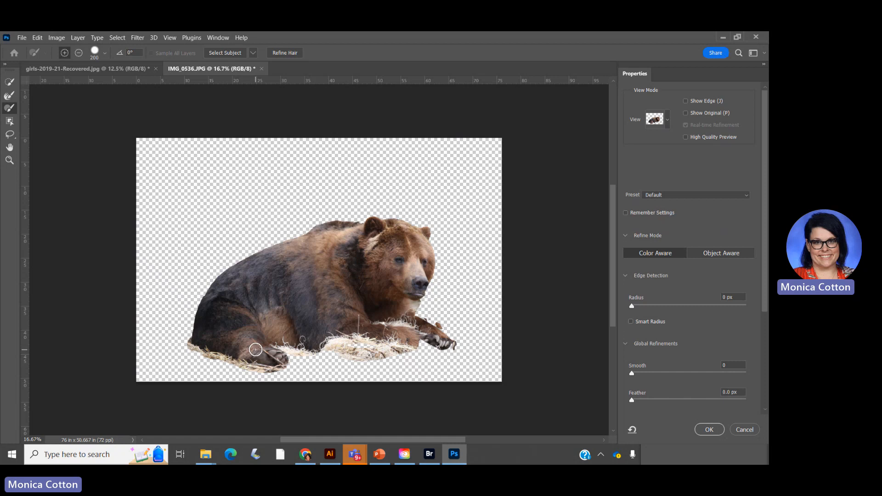
Step: Refine the fur outline along the bear's back with the Refine Edge Brush and apply the selection with a 1 px radius
{"action": "left_click", "coordinate": [9, 97]}
{"action": "mouse_move", "coordinate": [245, 257]}
{"action": "left_mouse_down"}
{"action": "mouse_move", "coordinate": [211, 276]}
{"action": "mouse_move", "coordinate": [188, 340]}
{"action": "mouse_move", "coordinate": [236, 259]}
{"action": "mouse_move", "coordinate": [336, 220]}
{"action": "mouse_move", "coordinate": [392, 215]}
{"action": "mouse_move", "coordinate": [429, 237]}
{"action": "mouse_move", "coordinate": [421, 318]}
{"action": "mouse_move", "coordinate": [457, 348]}
{"action": "mouse_move", "coordinate": [422, 363]}
{"action": "mouse_move", "coordinate": [276, 349]}
{"action": "mouse_move", "coordinate": [217, 360]}
{"action": "mouse_move", "coordinate": [193, 345]}
{"action": "left_mouse_up"}
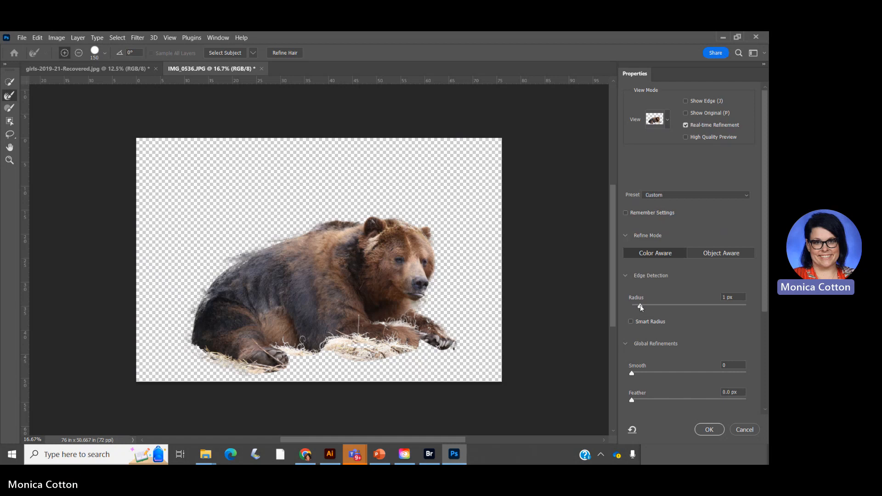
{"action": "left_click", "coordinate": [641, 304]}
{"action": "left_click", "coordinate": [709, 429]}
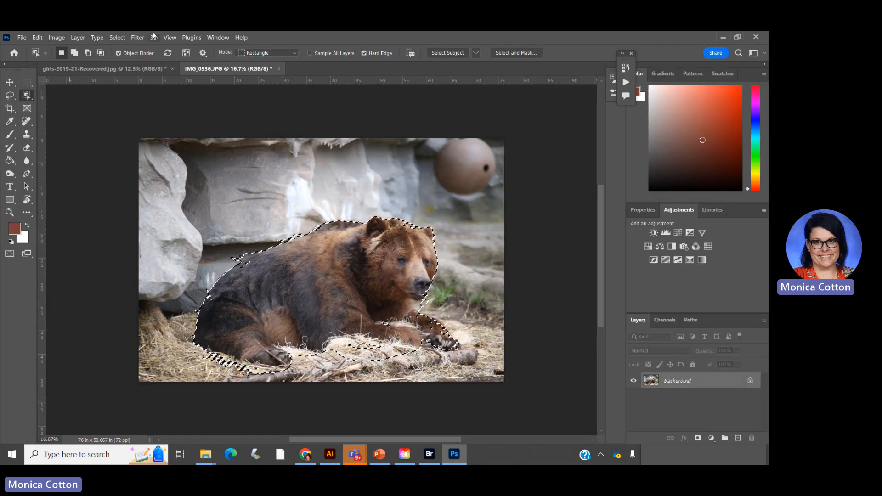
Step: Invert the bear selection and fill the background with black in Normal mode at 100% opacity, leaving nothing selected
{"action": "left_click", "coordinate": [117, 37]}
{"action": "left_click", "coordinate": [125, 76]}
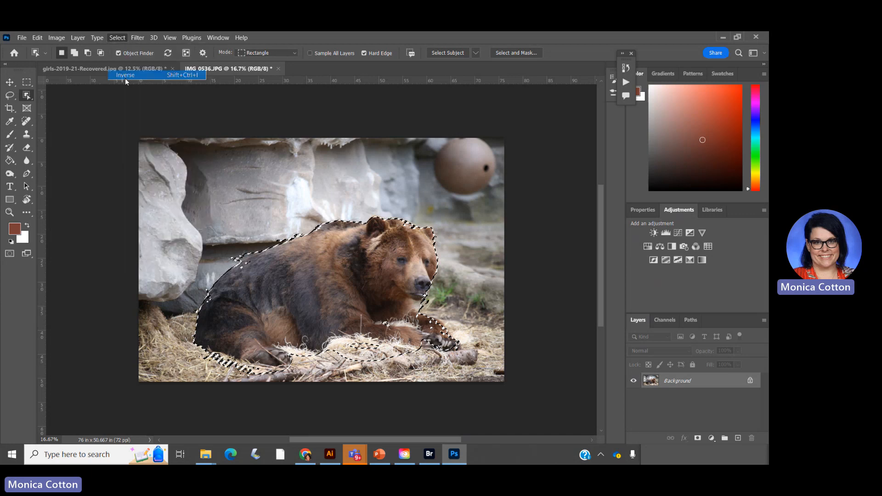
{"action": "left_click", "coordinate": [38, 37]}
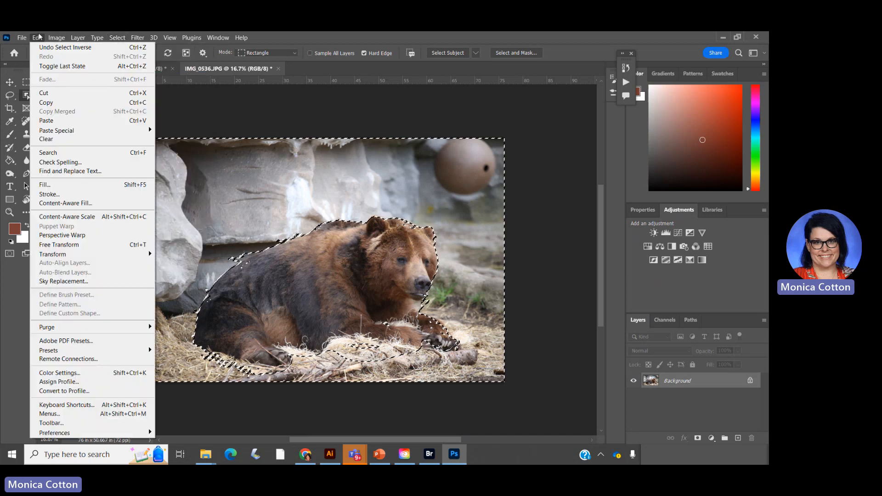
{"action": "left_click", "coordinate": [45, 184]}
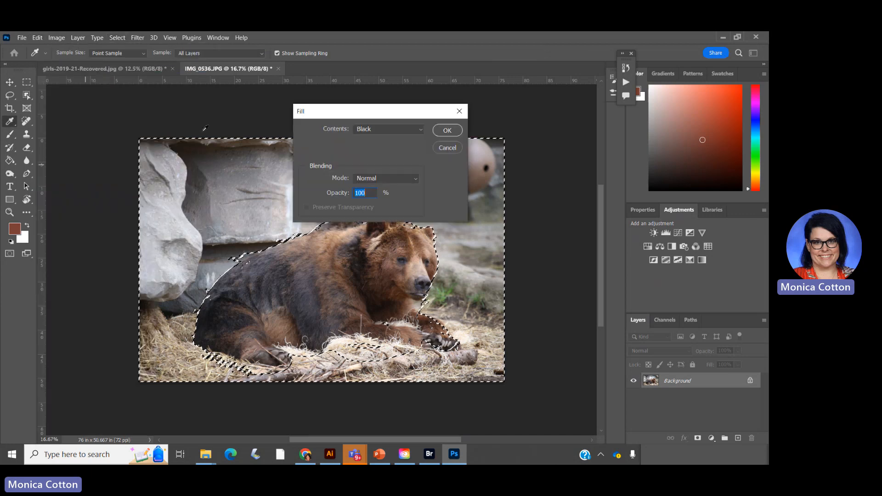
{"action": "left_click", "coordinate": [411, 125]}
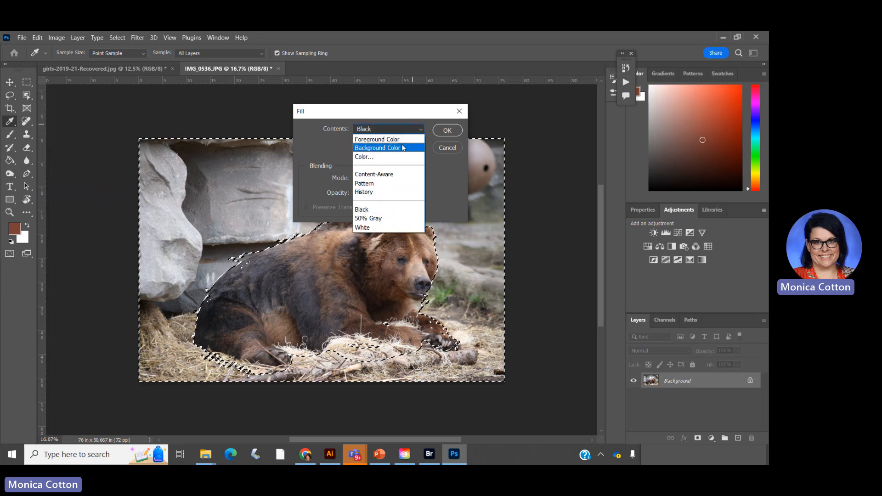
{"action": "left_click", "coordinate": [406, 209]}
{"action": "left_click", "coordinate": [447, 130]}
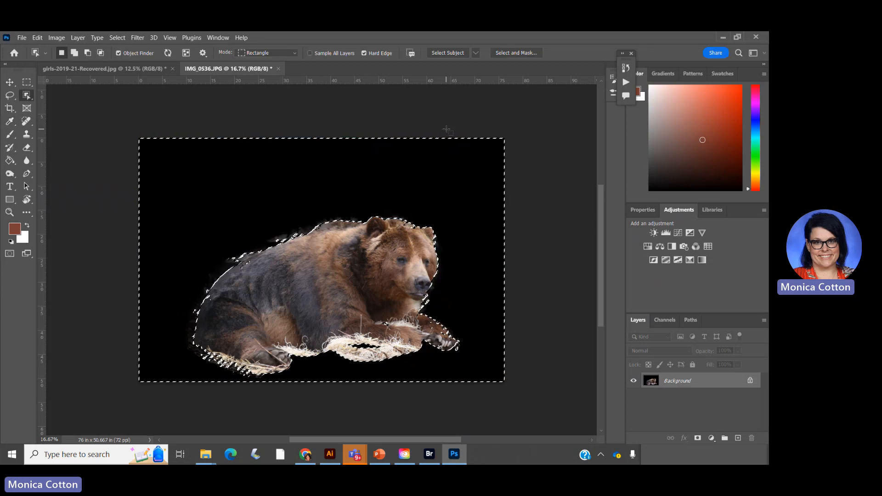
{"action": "key", "text": "ctrl+d"}
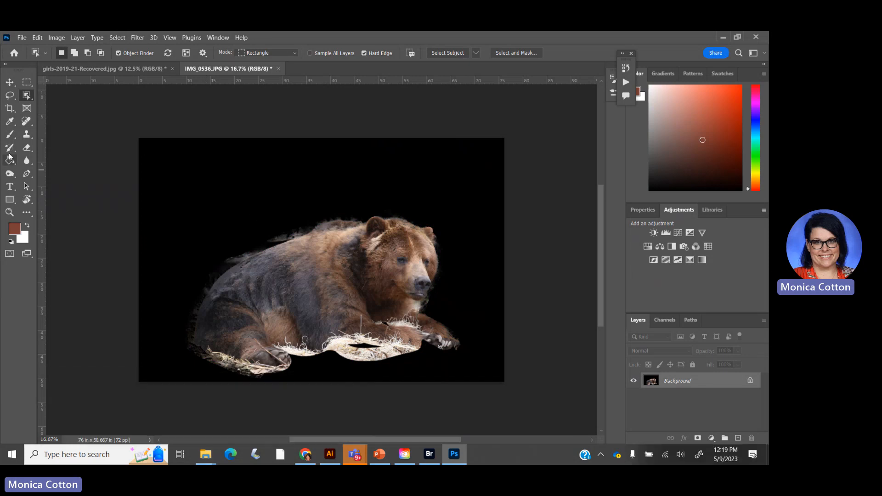
Step: Paint black over the stray background remnants along the bear's upper back with the Brush tool at 100% opacity
{"action": "left_click", "coordinate": [10, 135]}
{"action": "left_click", "coordinate": [12, 241]}
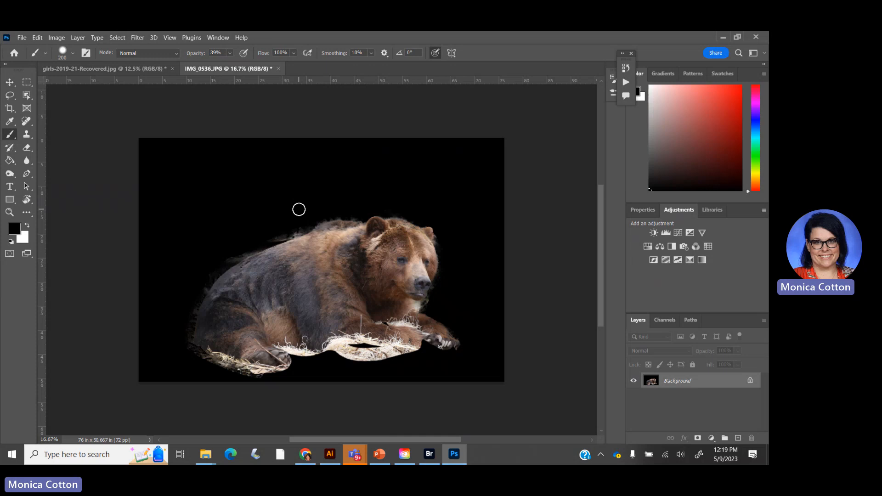
{"action": "left_click", "coordinate": [230, 53]}
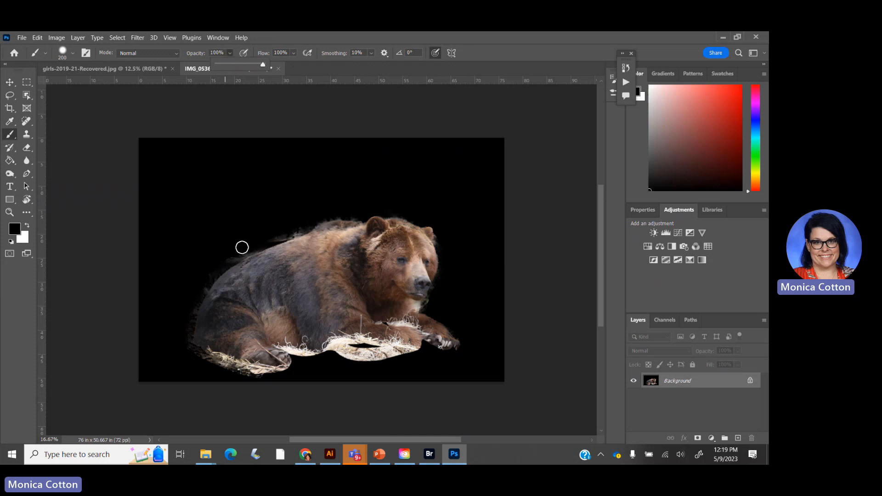
{"action": "left_click_drag", "start_coordinate": [242, 251], "coordinate": [211, 278]}
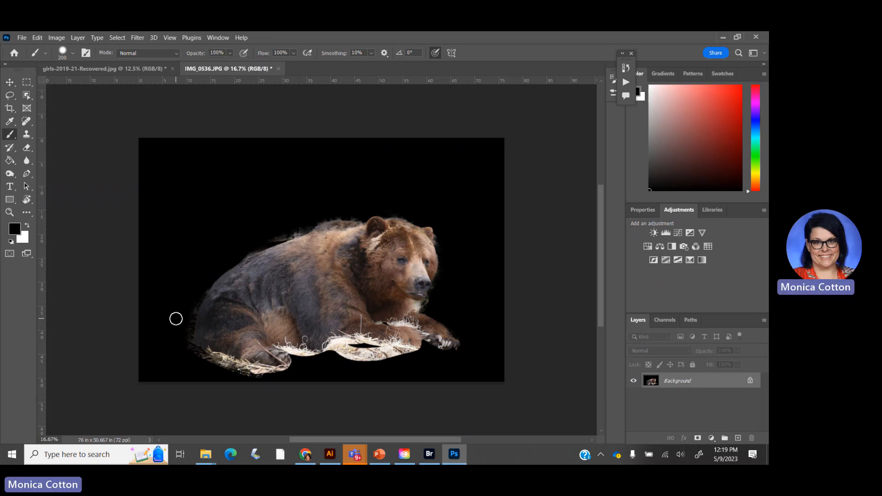
Step: Revert the portrait girls-2019-21-Recovered.jpg to its original opening state through its history
{"action": "left_click", "coordinate": [105, 70]}
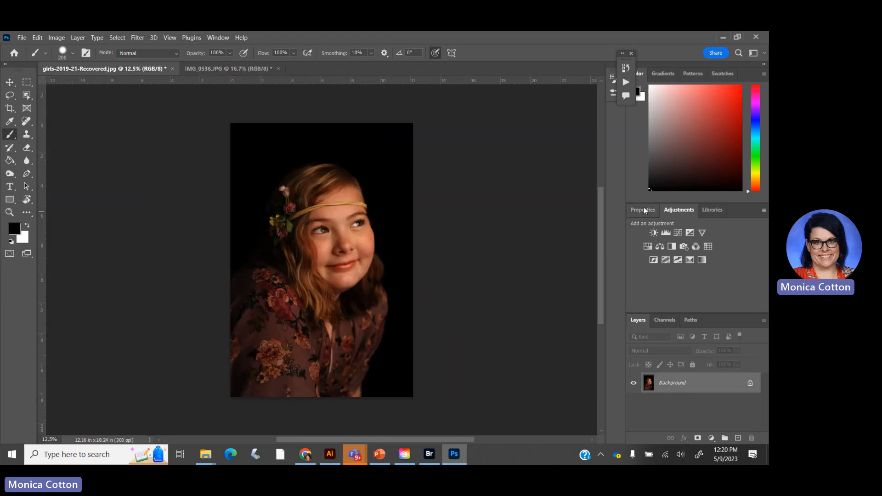
{"action": "left_click", "coordinate": [627, 68]}
{"action": "left_click", "coordinate": [563, 86]}
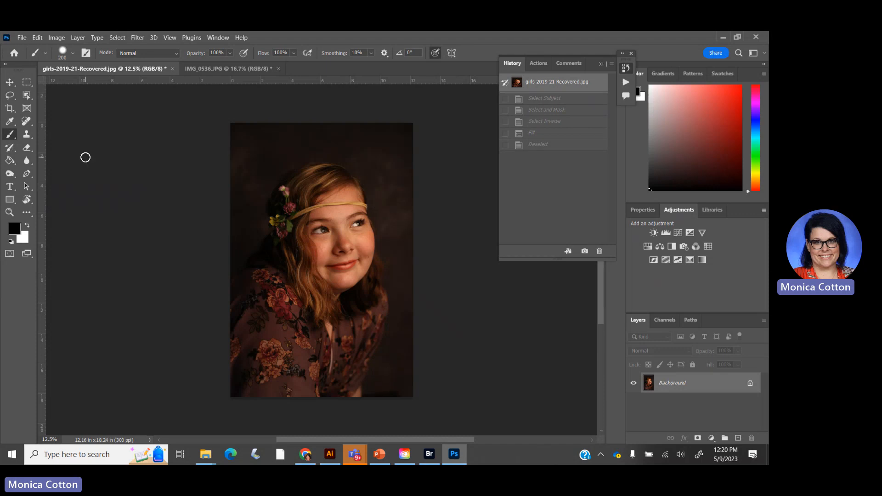
Step: Extend the portrait's canvas beyond its right edge with the Crop tool to a width of about 18.8 in
{"action": "left_click", "coordinate": [9, 109]}
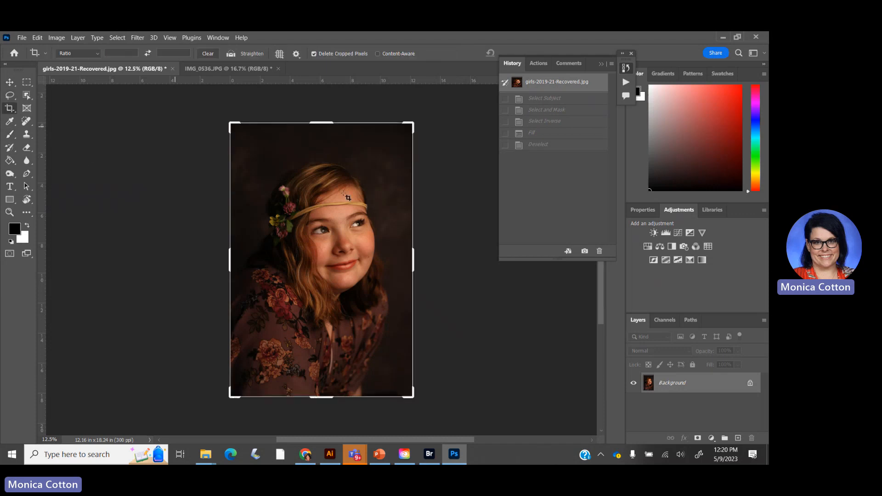
{"action": "left_click_drag", "start_coordinate": [411, 261], "coordinate": [461, 257]}
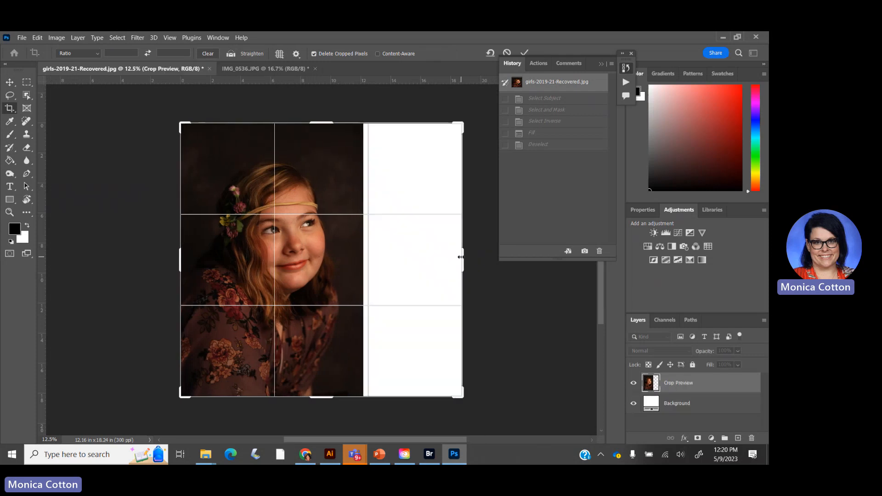
{"action": "key", "text": "Return"}
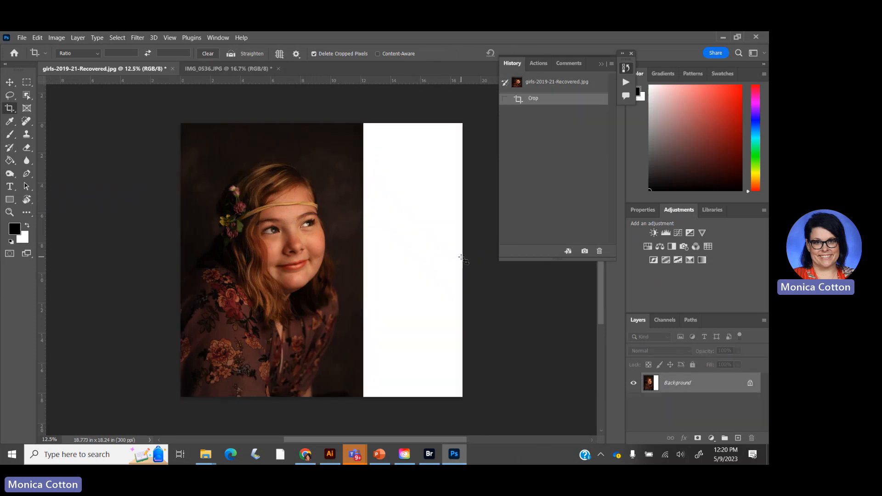
Step: Select the blank white strip with the Rectangular Marquee tool, overlapping slightly into the photo's dark background
{"action": "left_click", "coordinate": [30, 84]}
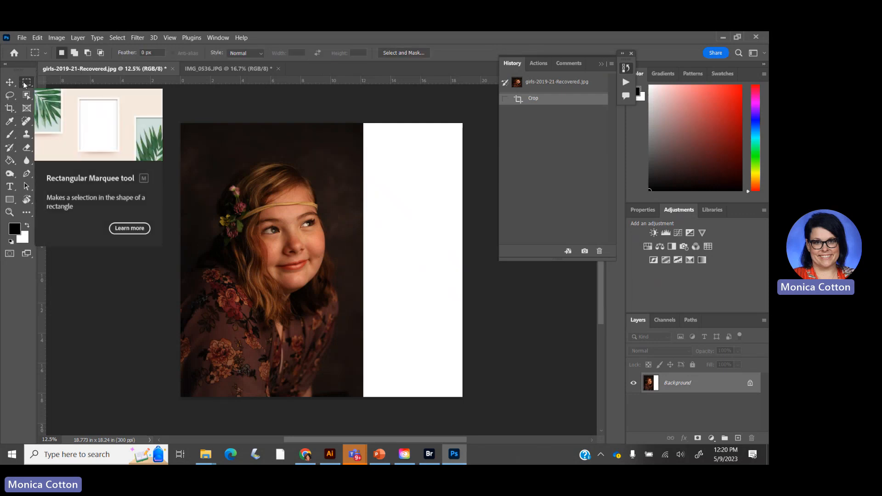
{"action": "left_click_drag", "start_coordinate": [363, 123], "coordinate": [553, 452]}
{"action": "scroll", "coordinate": [366, 190], "scroll_direction": "up", "scroll_amount": 4}
{"action": "scroll", "coordinate": [366, 189], "scroll_direction": "up", "scroll_amount": 1}
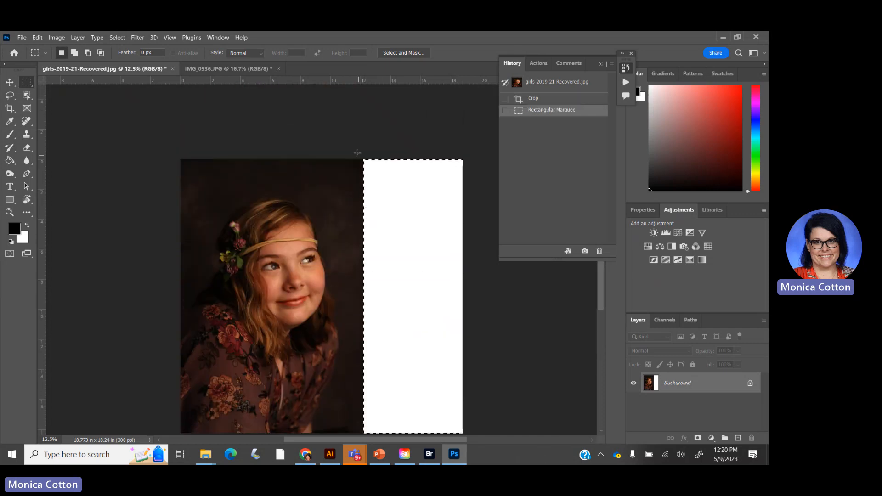
{"action": "left_click_drag", "start_coordinate": [357, 159], "coordinate": [478, 439]}
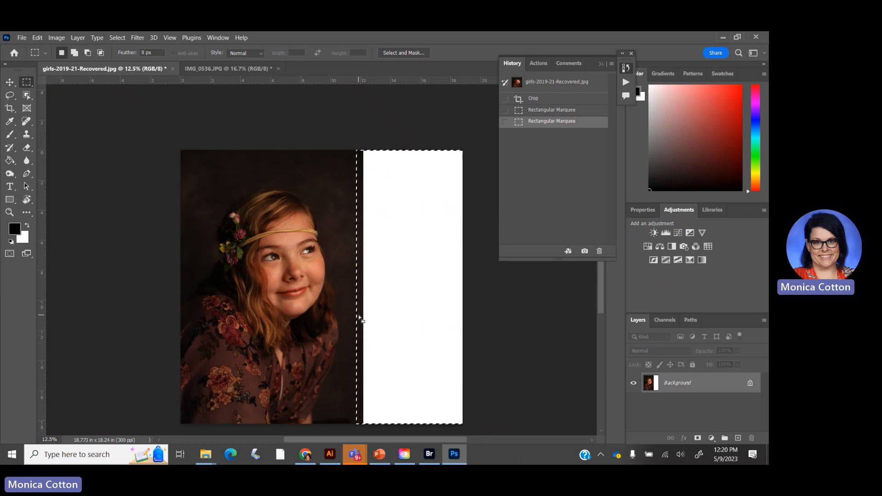
Step: Fill the selected strip using Content-Aware contents with Color Adaptation in Normal mode at 100% opacity, and clear the selection
{"action": "left_click", "coordinate": [37, 38]}
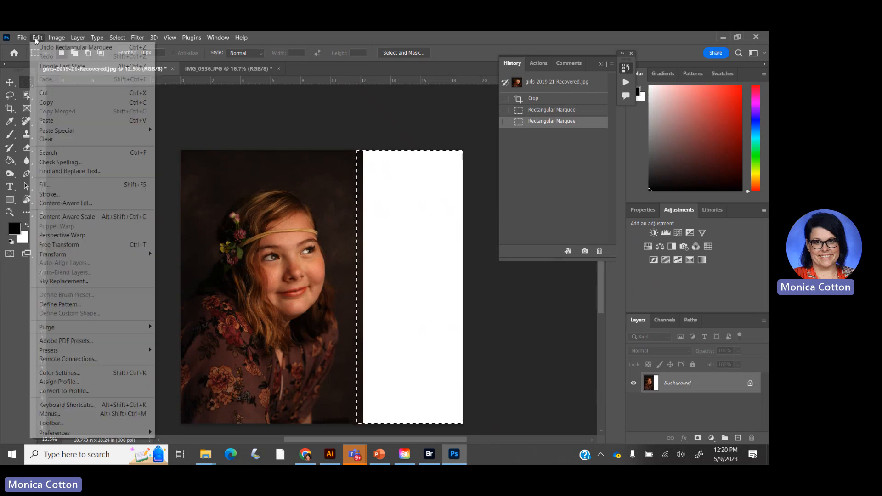
{"action": "left_click", "coordinate": [68, 184]}
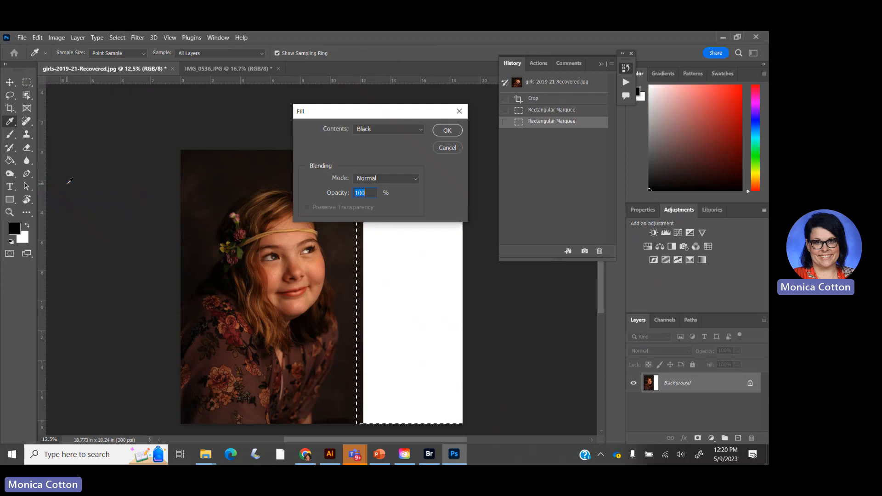
{"action": "left_click", "coordinate": [388, 129]}
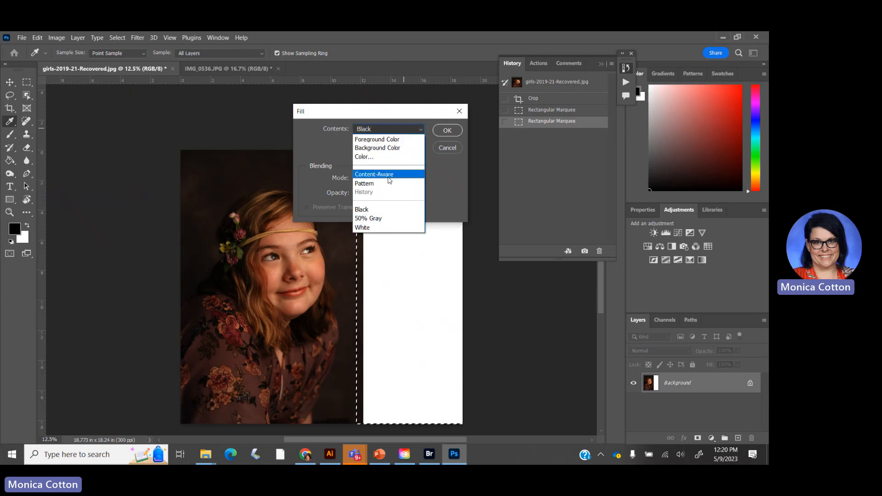
{"action": "left_click", "coordinate": [388, 175]}
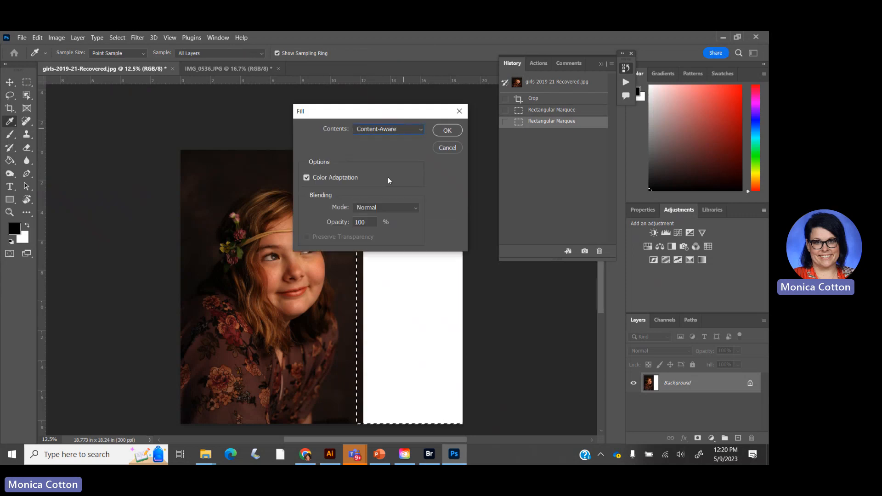
{"action": "left_click", "coordinate": [442, 132]}
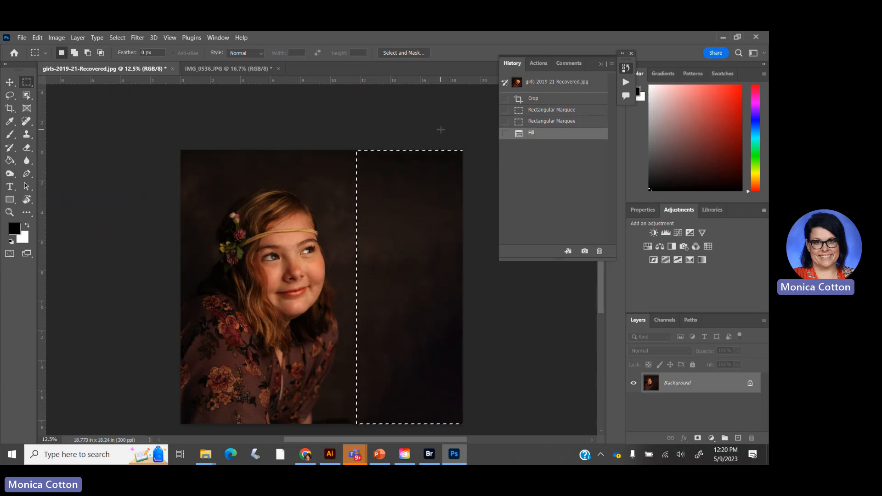
{"action": "key", "text": "ctrl+d"}
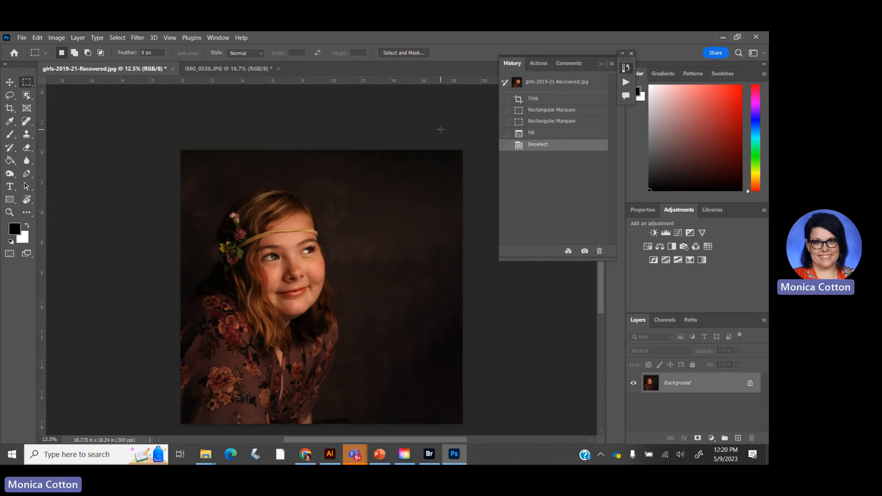
{"action": "scroll", "coordinate": [441, 129], "scroll_direction": "down", "scroll_amount": 1}
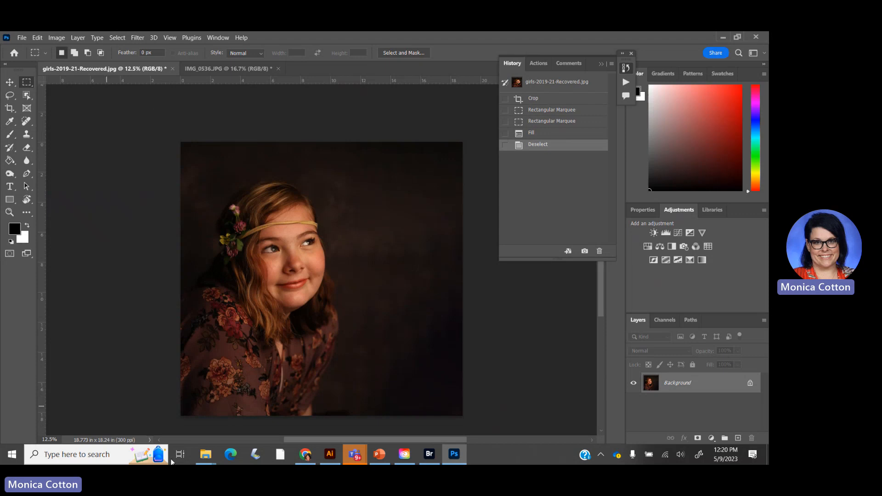
{"action": "left_click", "coordinate": [305, 454]}
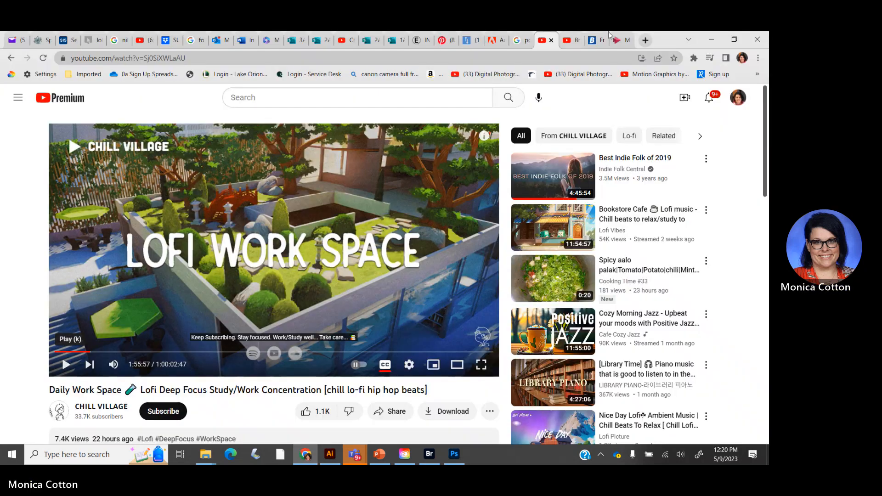
{"action": "mouse_move", "coordinate": [349, 459]}
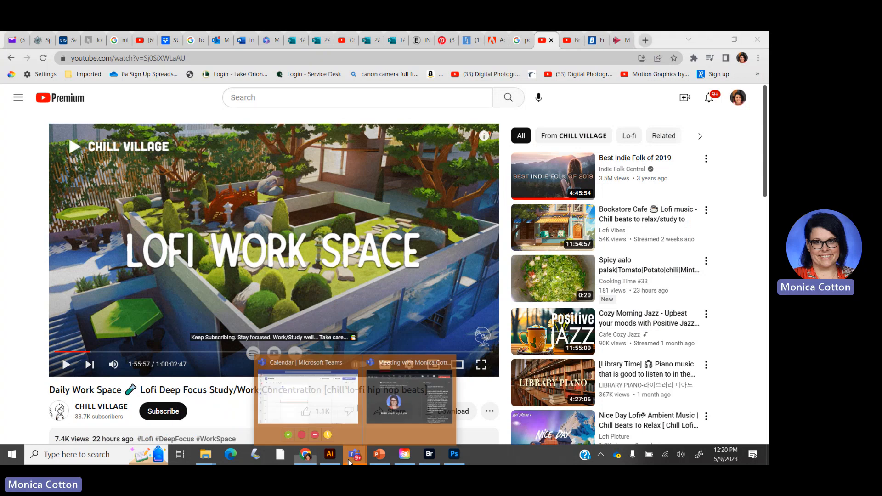
{"action": "left_click", "coordinate": [408, 395]}
{"action": "left_click", "coordinate": [420, 92]}
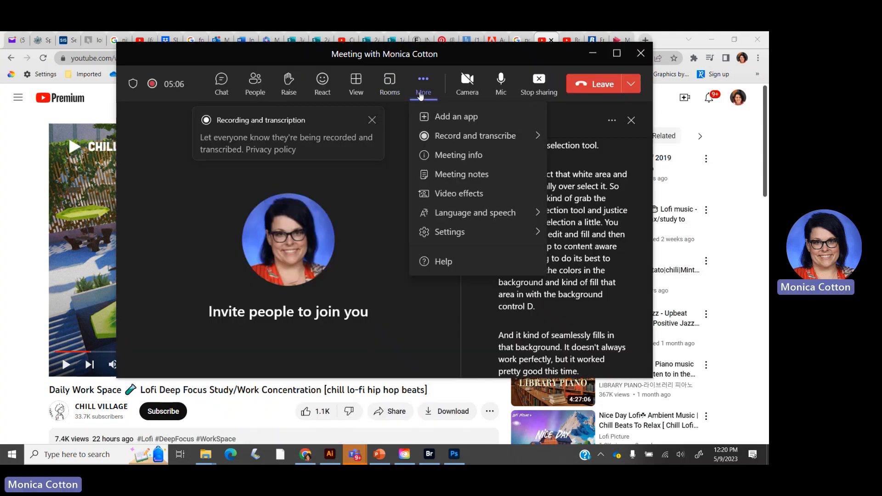
{"action": "mouse_move", "coordinate": [452, 136]}
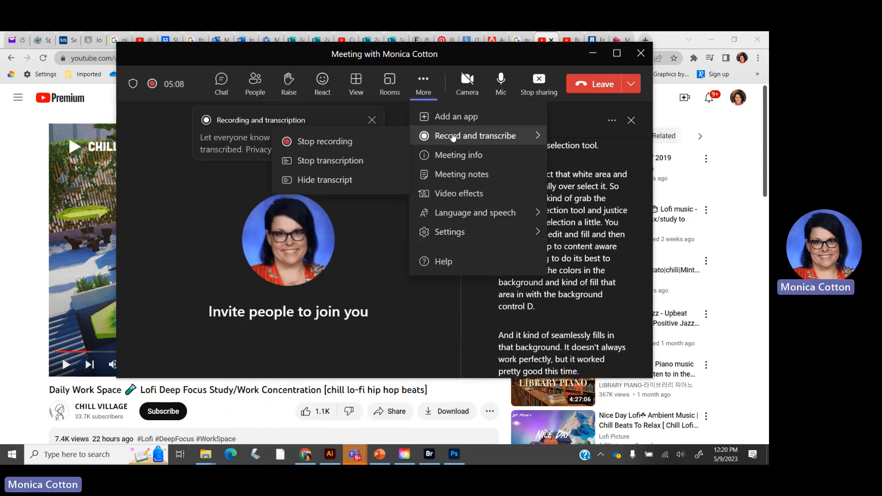